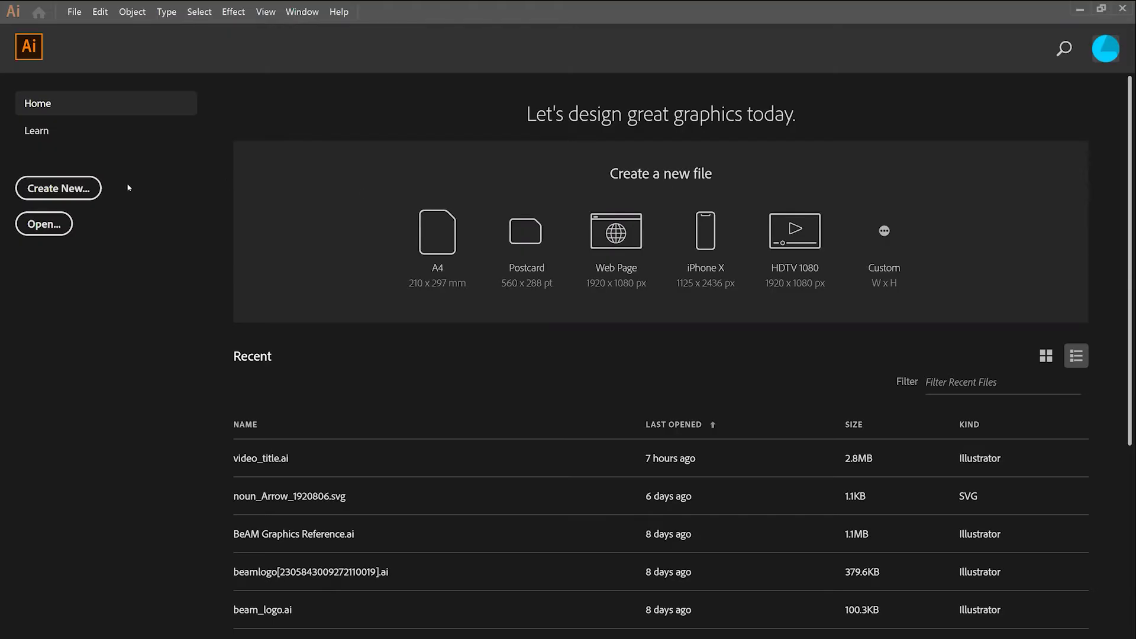
# - Start a new document with Create New on the Home screen
pyautogui.click(89, 190)
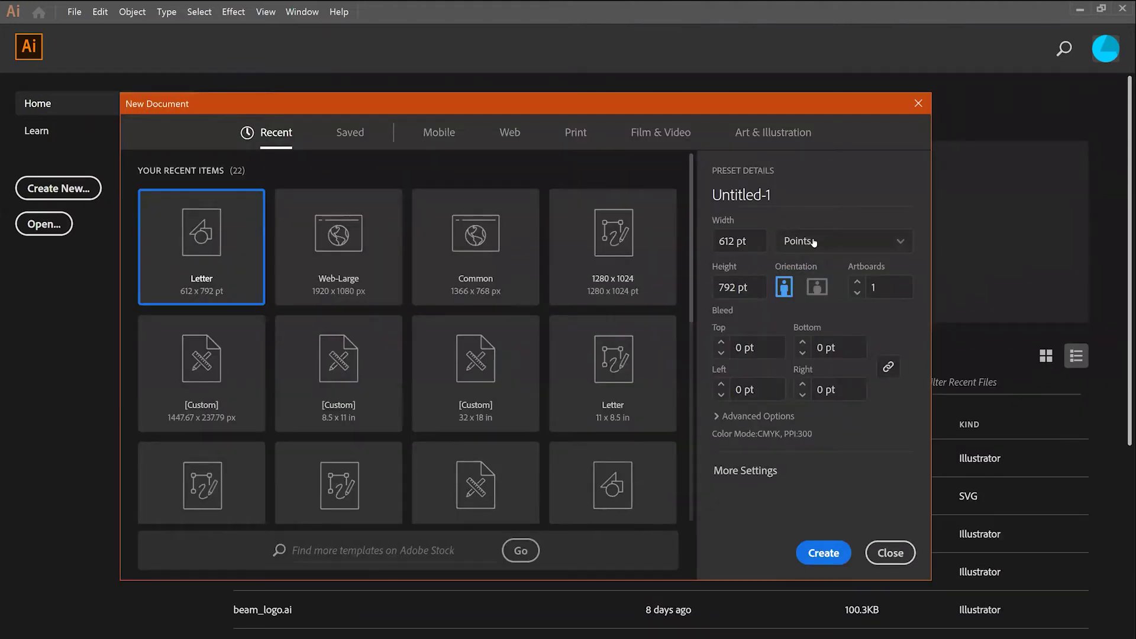
# - Choose an Art & Illustration preset in inches with 4 in height and High (300 ppi) raster effects
pyautogui.click(804, 140)
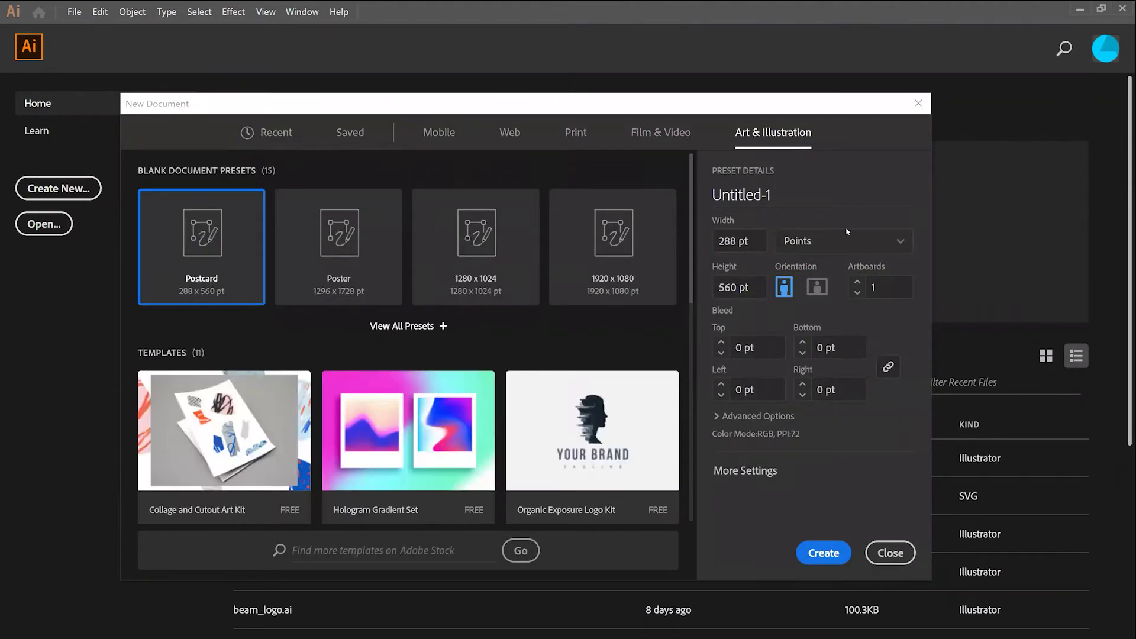
pyautogui.click(831, 253)
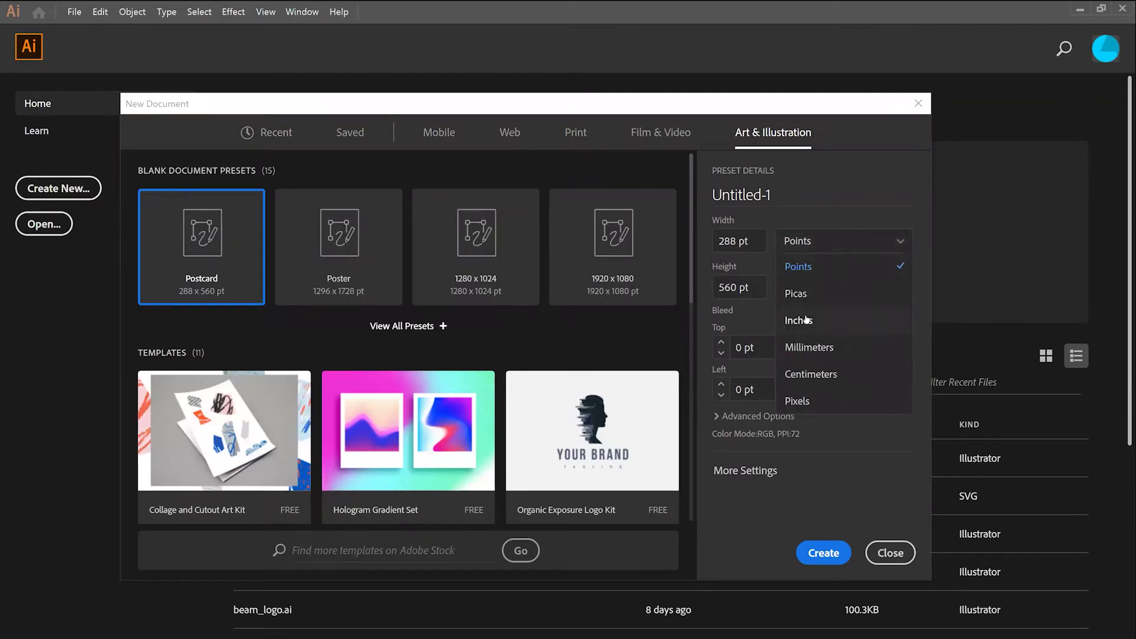
pyautogui.click(802, 320)
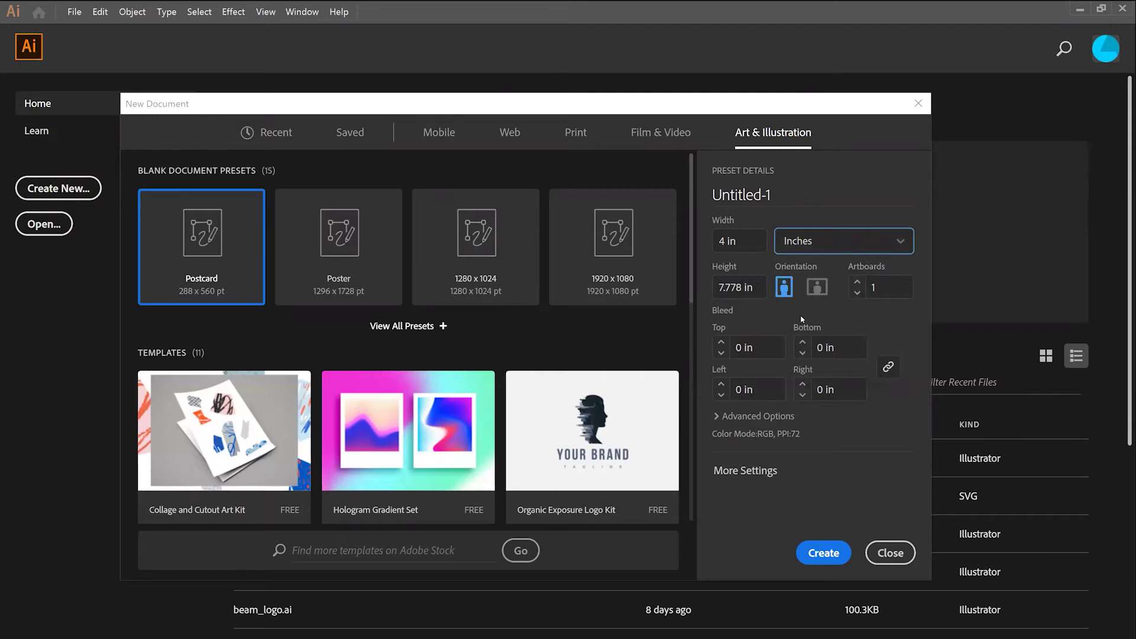
pyautogui.doubleClick(741, 290)
pyautogui.write('4')
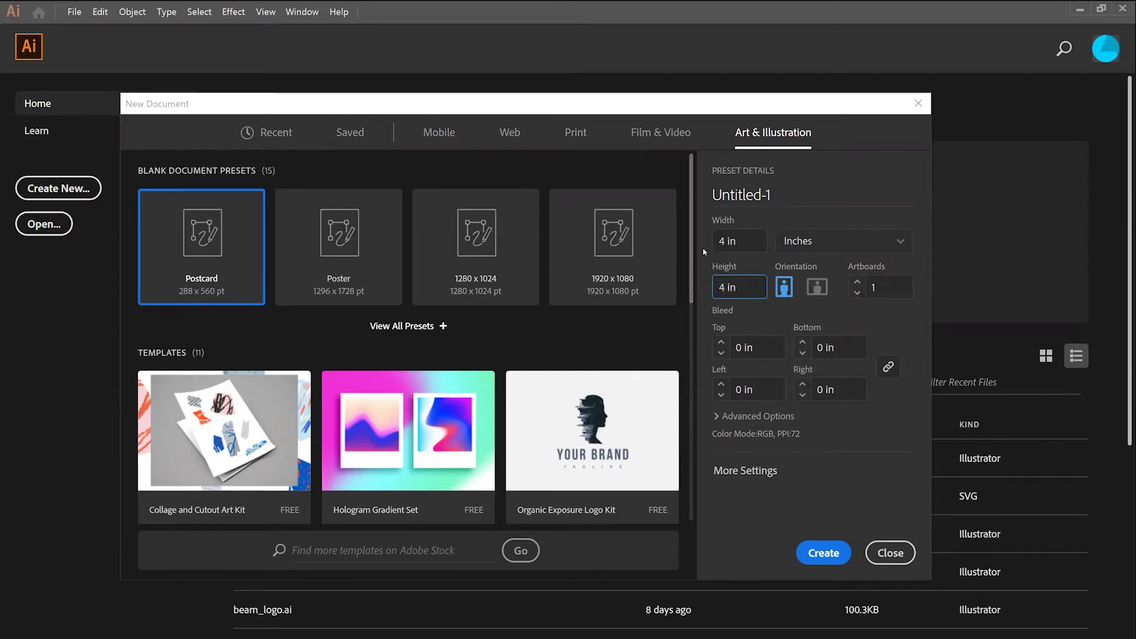
pyautogui.click(717, 418)
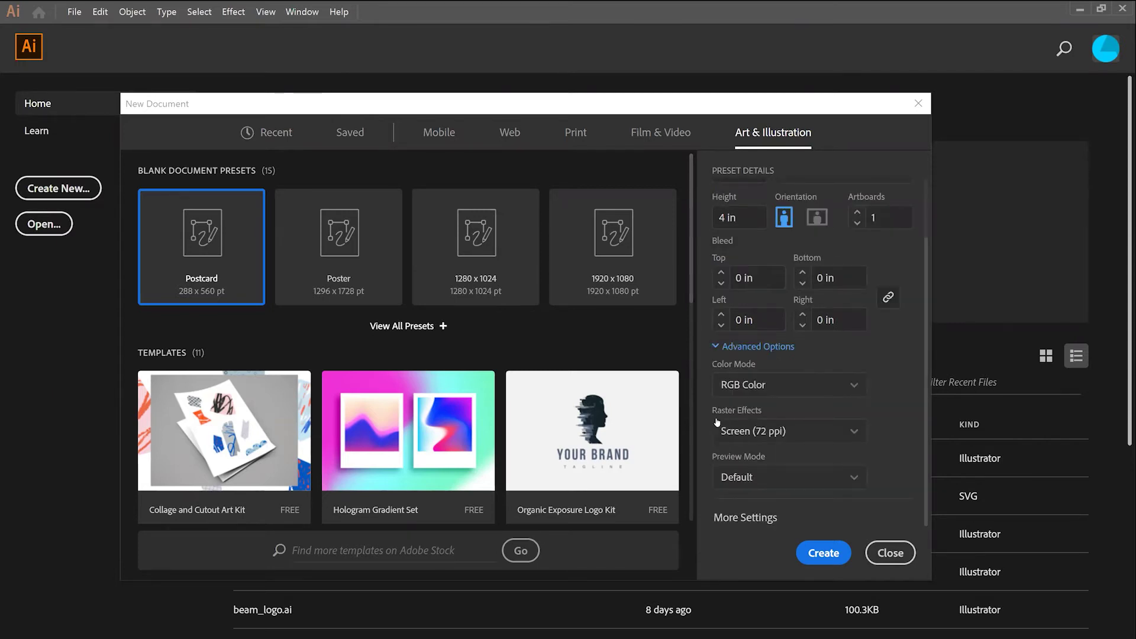
pyautogui.click(720, 431)
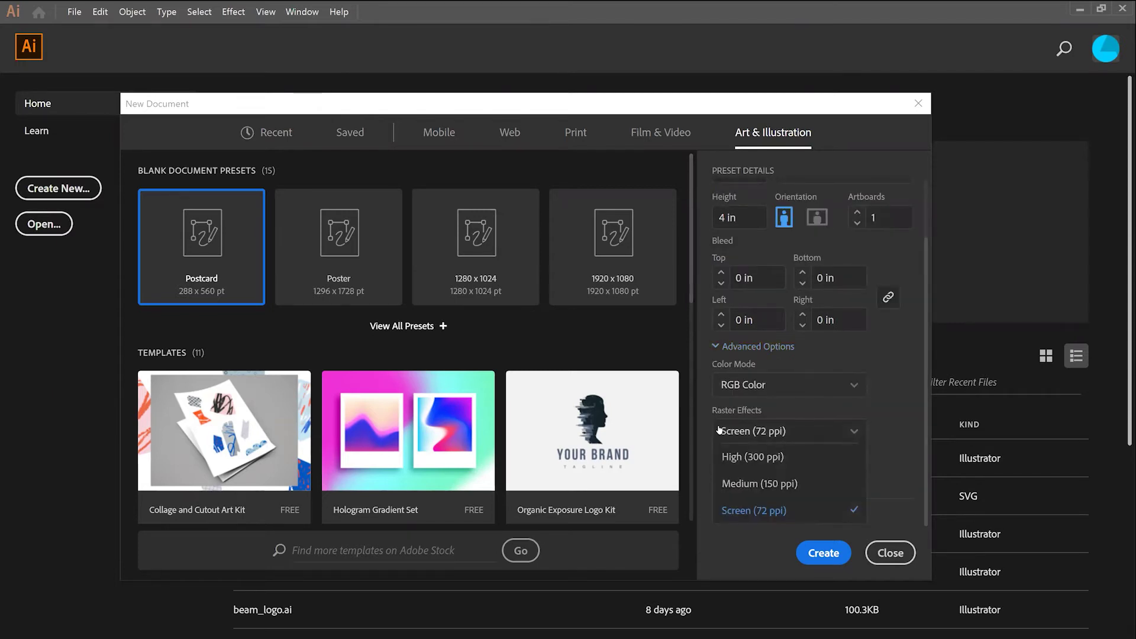
pyautogui.click(738, 457)
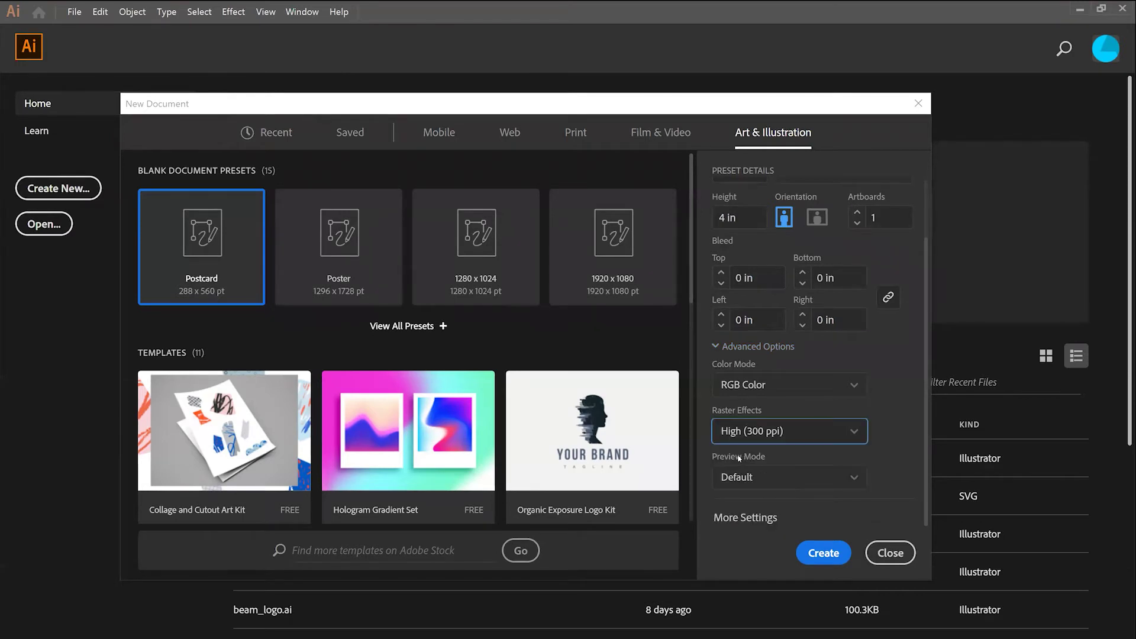
# - Create the Untitled-1 document and drop logo.jpg onto its artboard
pyautogui.click(822, 553)
pyautogui.click(823, 553)
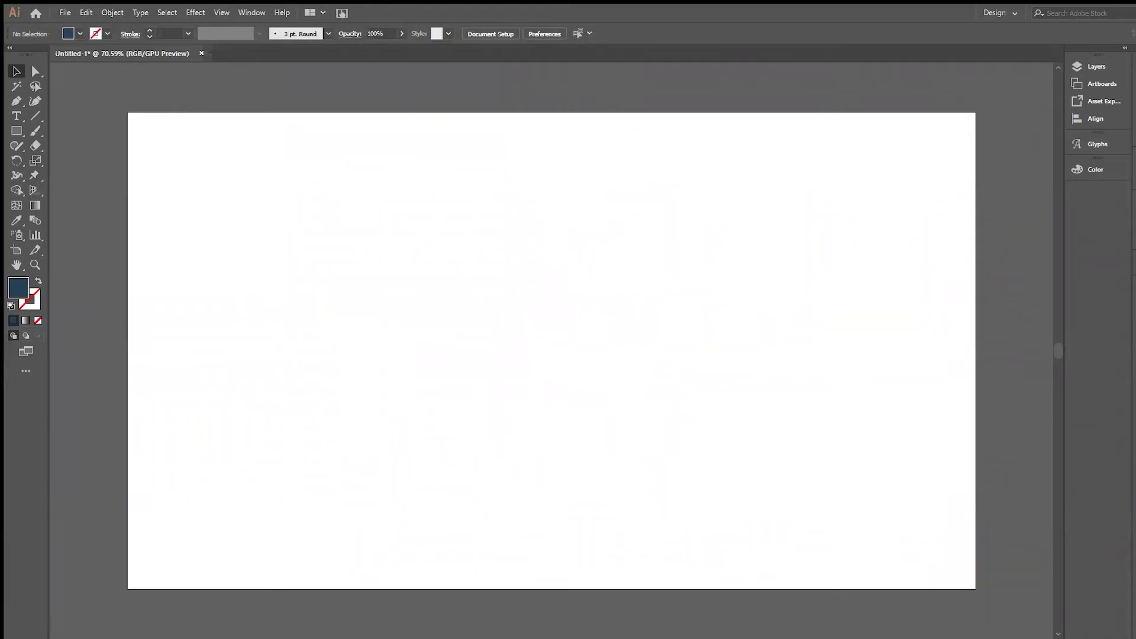
pyautogui.moveTo(1134, 473); pyautogui.dragTo(413, 349)
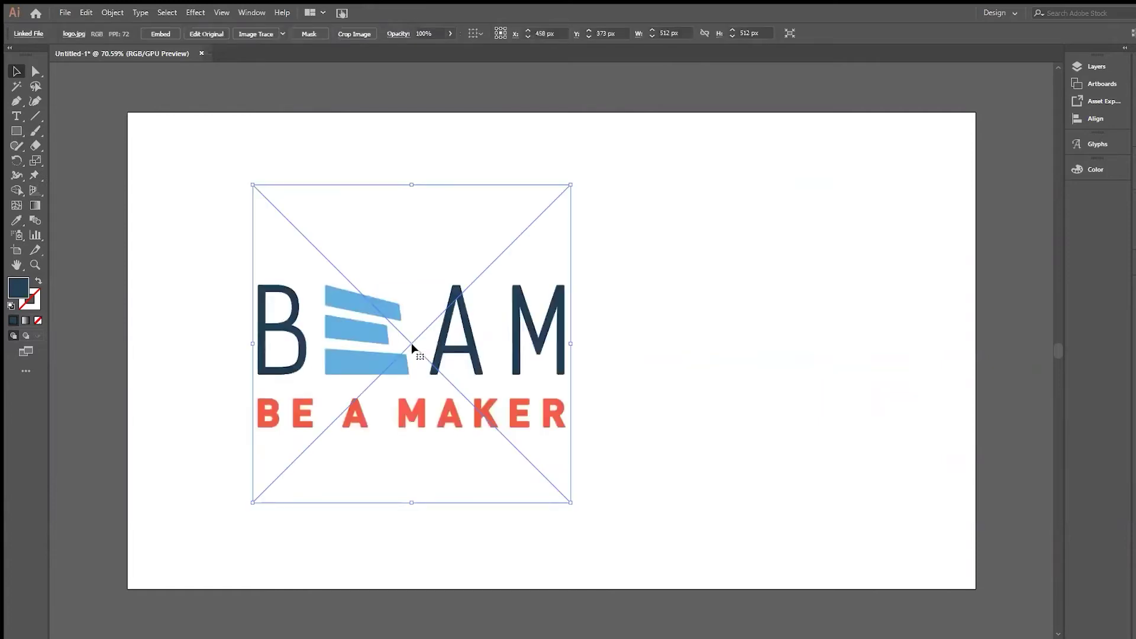
# - In the Image Trace panel, set the logo to Color mode, 7 colours, with Ignore White on
pyautogui.click(251, 12)
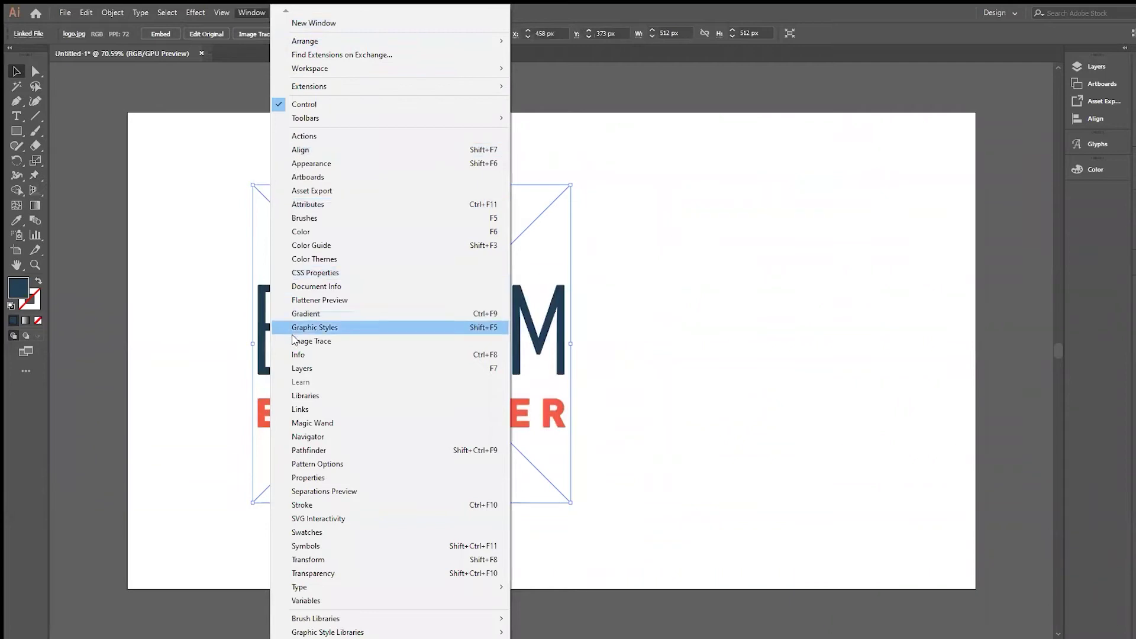
pyautogui.click(300, 347)
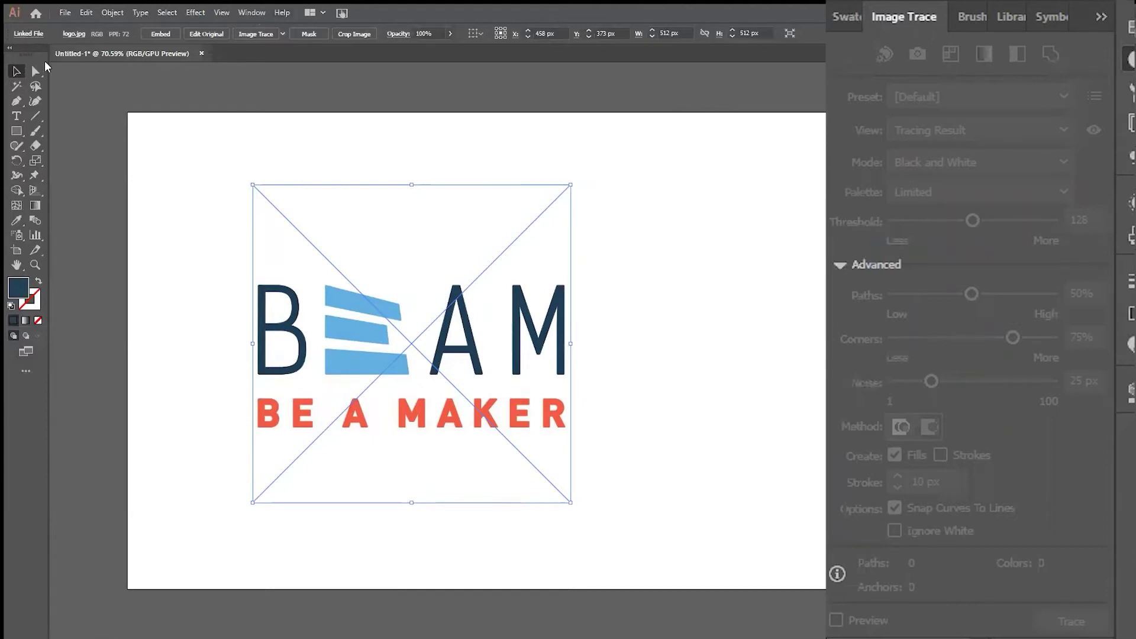
pyautogui.click(34, 71)
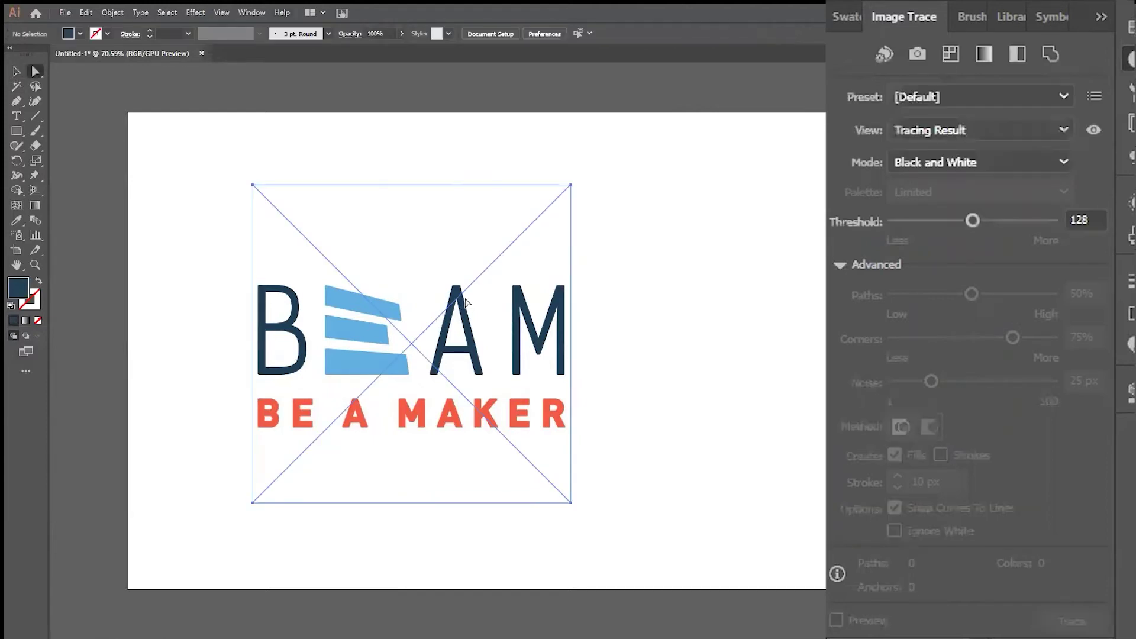
pyautogui.click(926, 158)
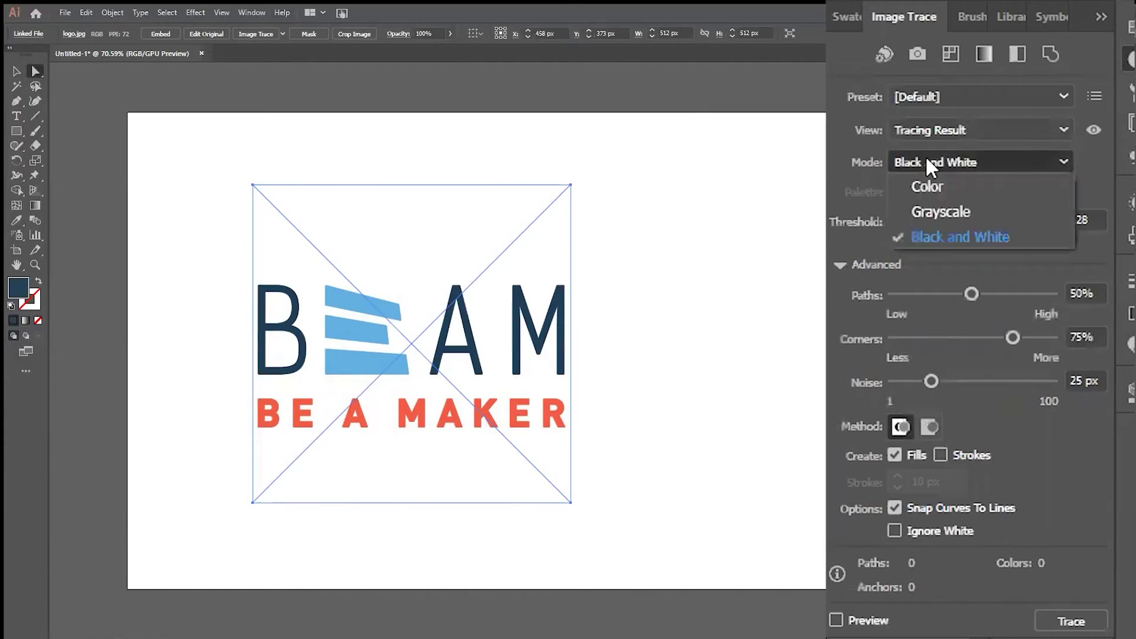
pyautogui.click(921, 186)
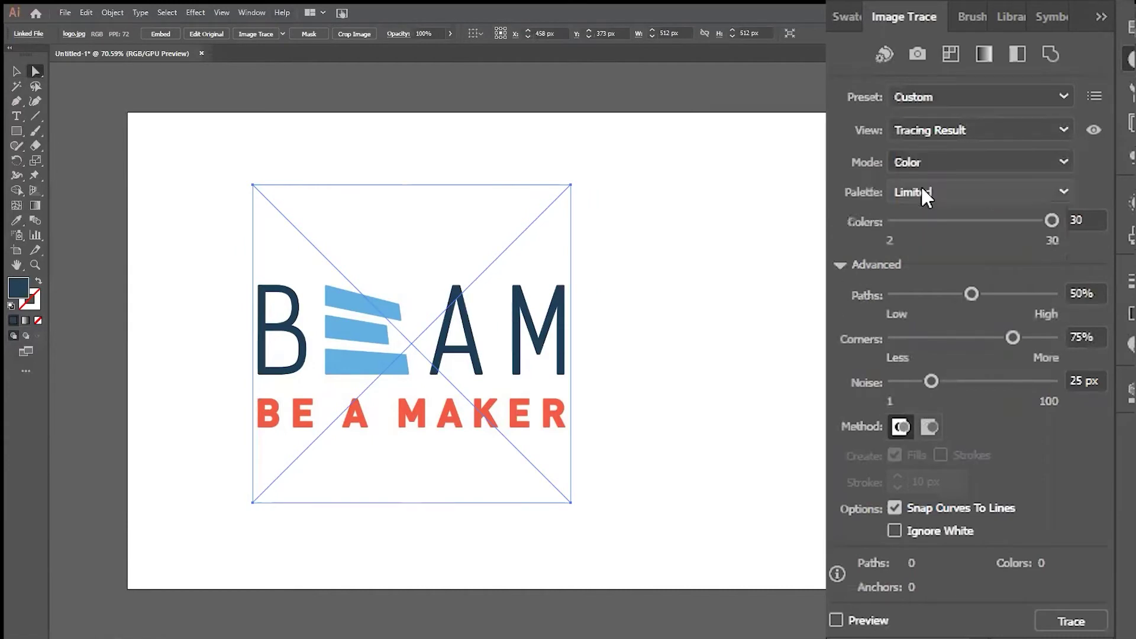
pyautogui.moveTo(1046, 220); pyautogui.dragTo(924, 247)
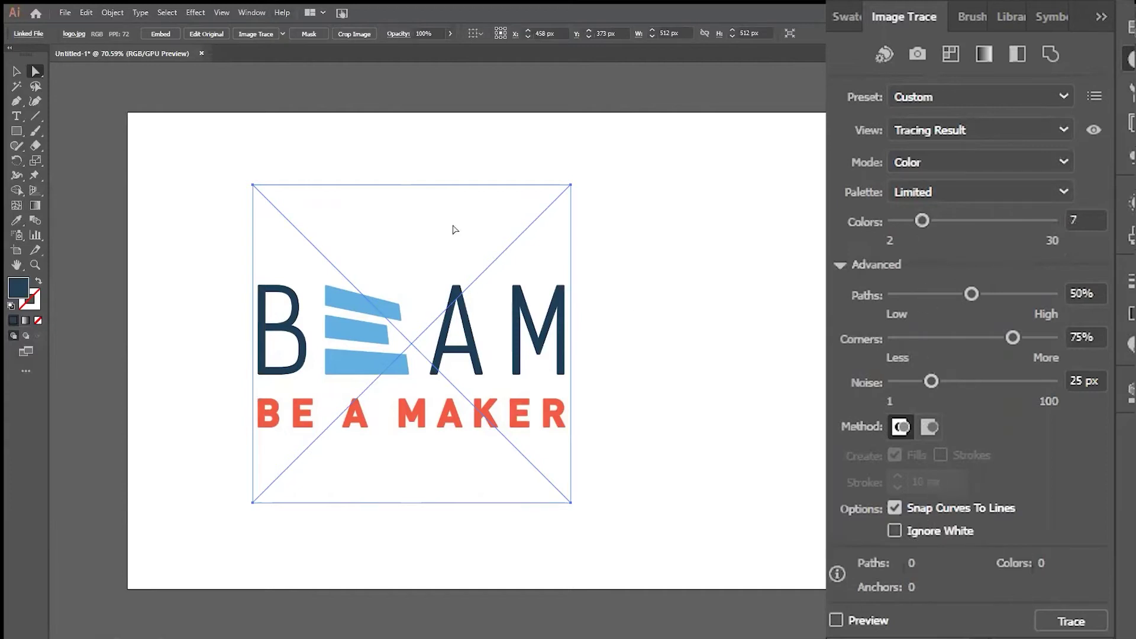
pyautogui.click(894, 530)
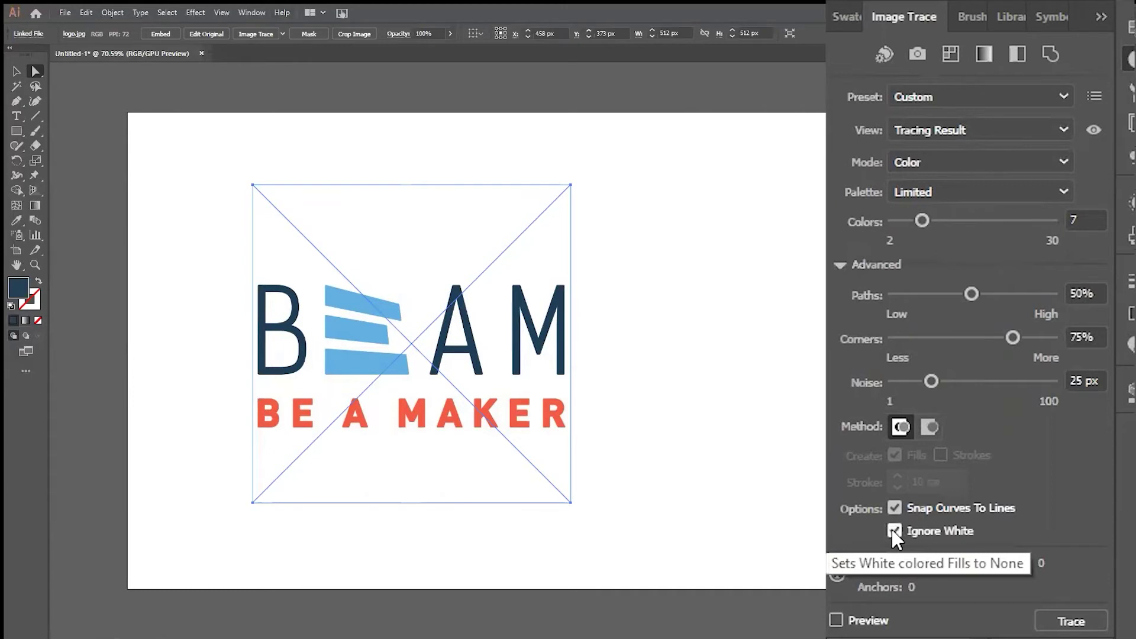
# - Preview the trace, adjust Paths fidelity, and settle Corners at 86%
pyautogui.click(842, 620)
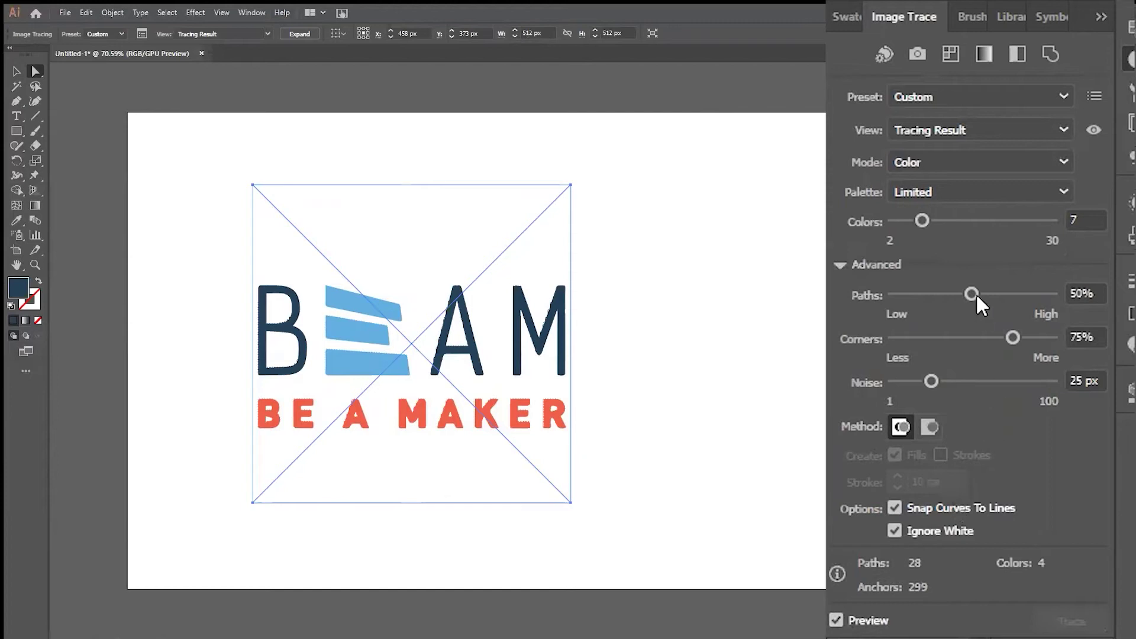
pyautogui.moveTo(971, 295); pyautogui.dragTo(902, 294)
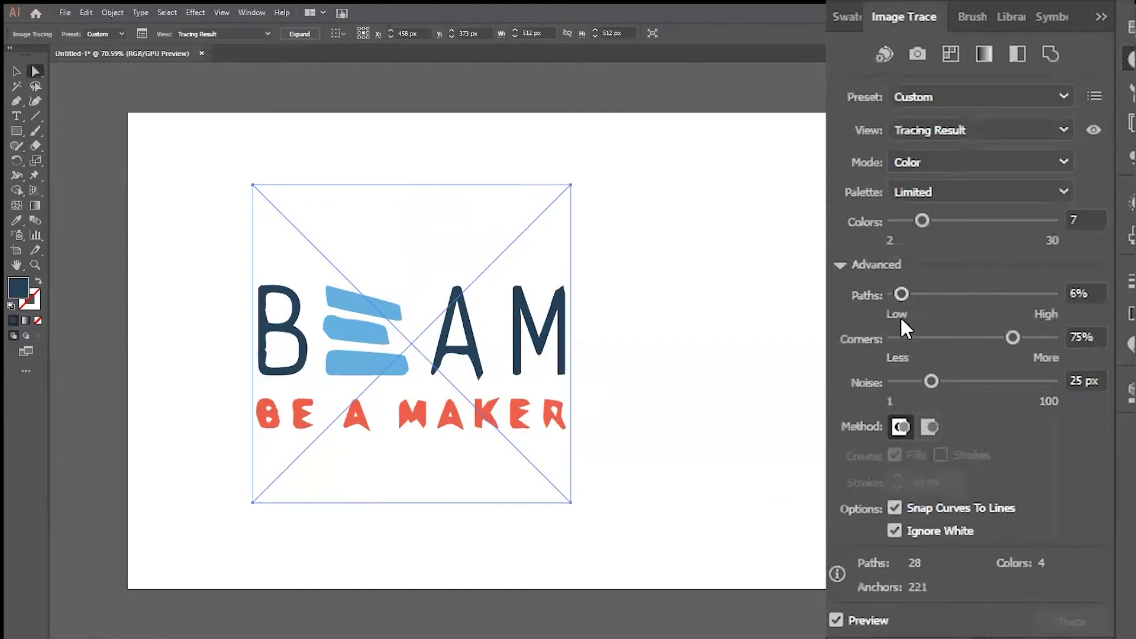
pyautogui.moveTo(901, 294); pyautogui.dragTo(1042, 294)
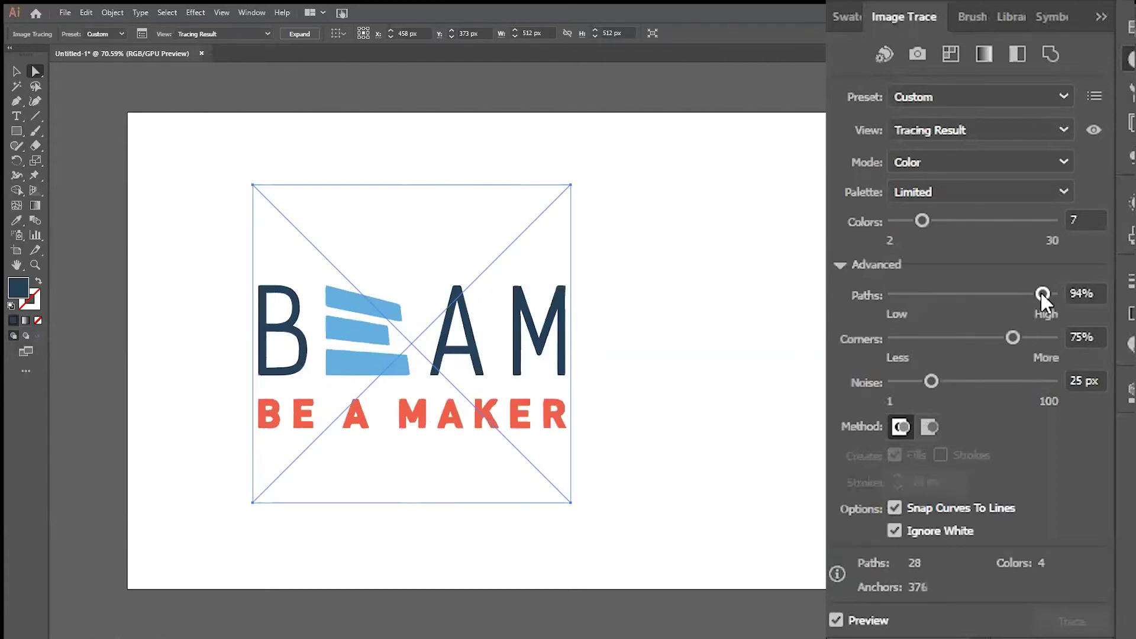
pyautogui.moveTo(1041, 294); pyautogui.dragTo(1014, 294)
pyautogui.moveTo(1013, 338); pyautogui.dragTo(894, 338)
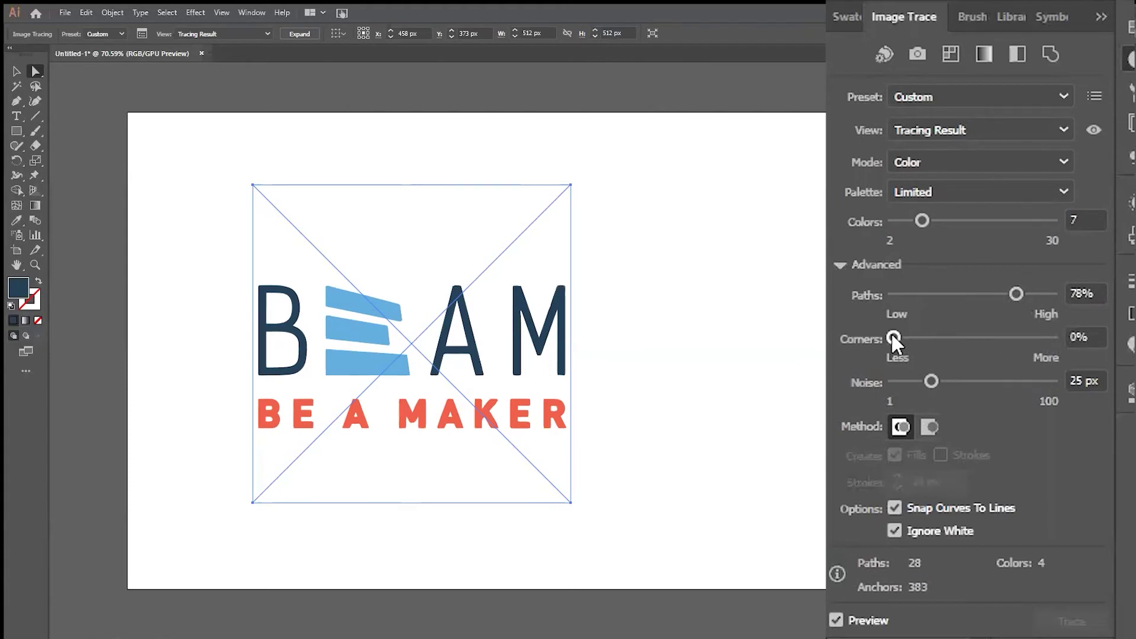
pyautogui.moveTo(893, 335); pyautogui.dragTo(981, 333)
pyautogui.moveTo(982, 329); pyautogui.dragTo(1001, 330)
pyautogui.click(1034, 336)
pyautogui.moveTo(1033, 335); pyautogui.dragTo(1027, 335)
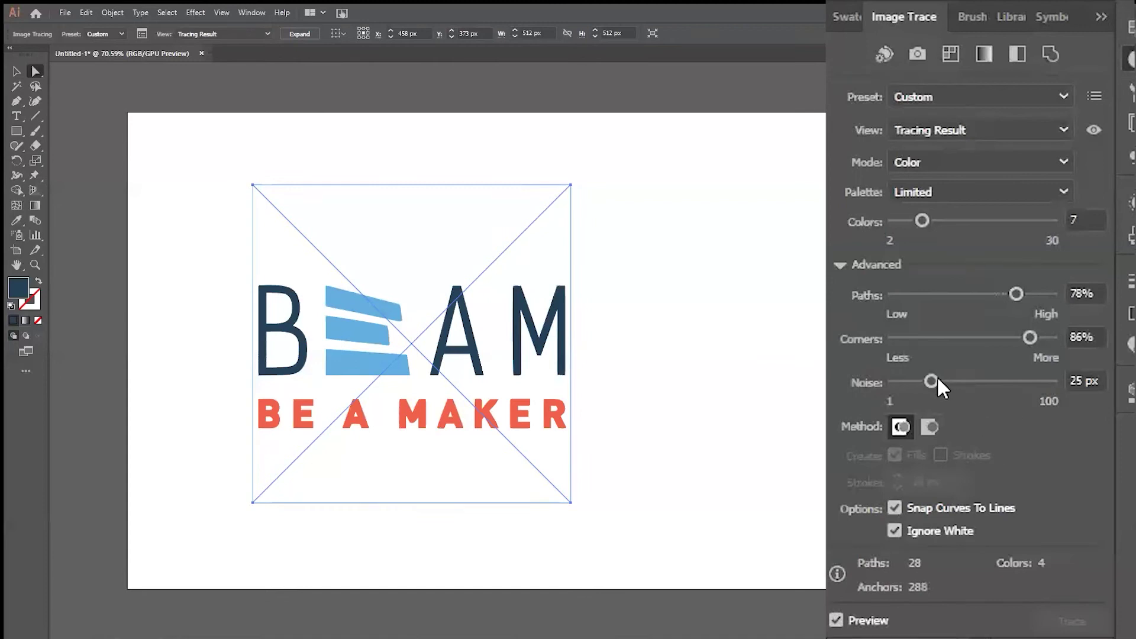
# - Set the trace Noise to 10 px and raise Paths fidelity to 86%
pyautogui.moveTo(933, 381); pyautogui.dragTo(1028, 383)
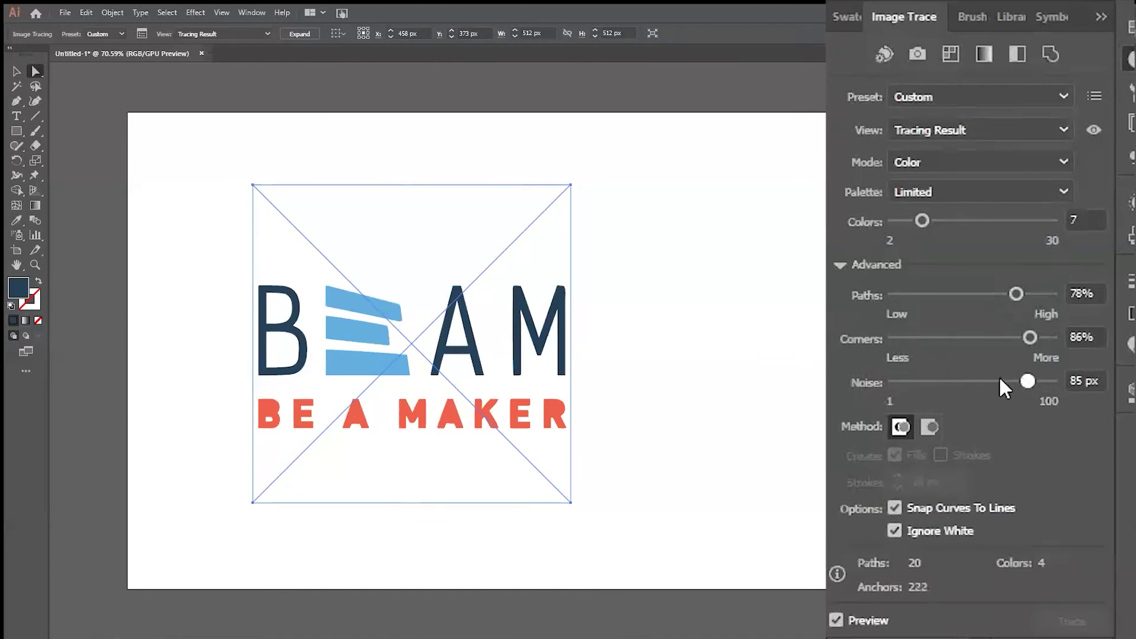
pyautogui.moveTo(1028, 381); pyautogui.dragTo(900, 382)
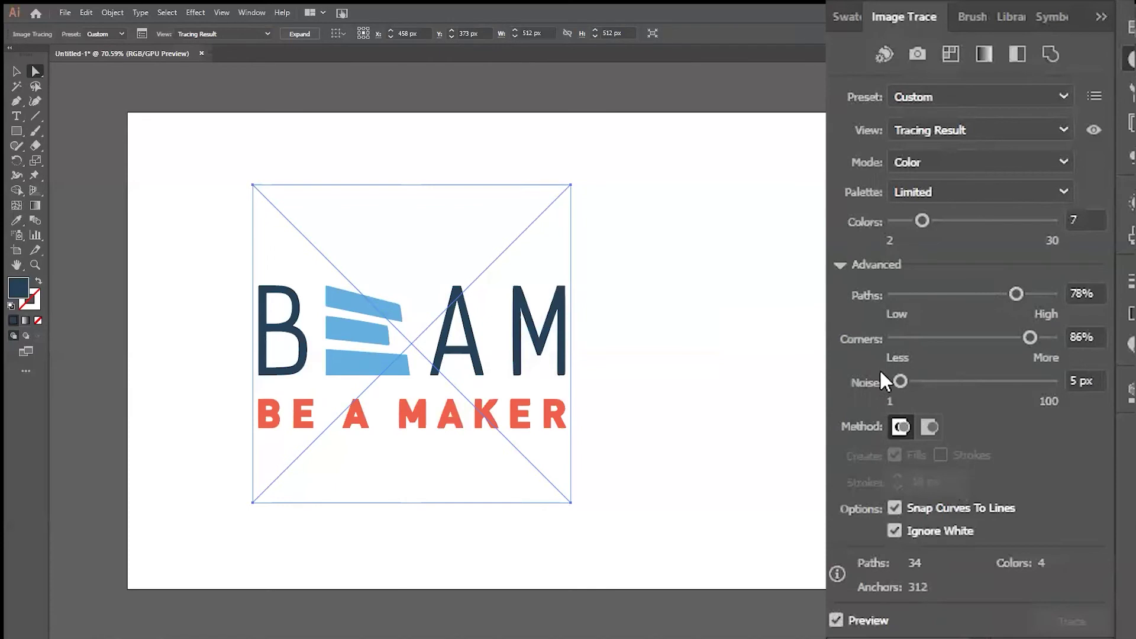
pyautogui.moveTo(900, 383); pyautogui.dragTo(907, 382)
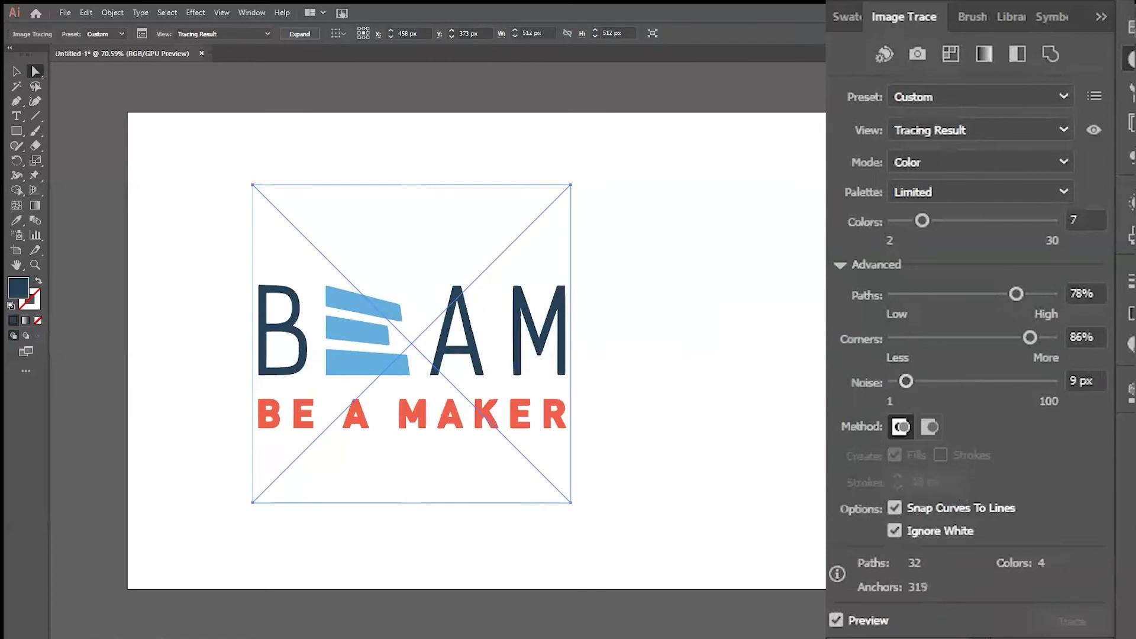
pyautogui.moveTo(906, 382); pyautogui.dragTo(908, 382)
pyautogui.moveTo(1016, 294); pyautogui.dragTo(1029, 294)
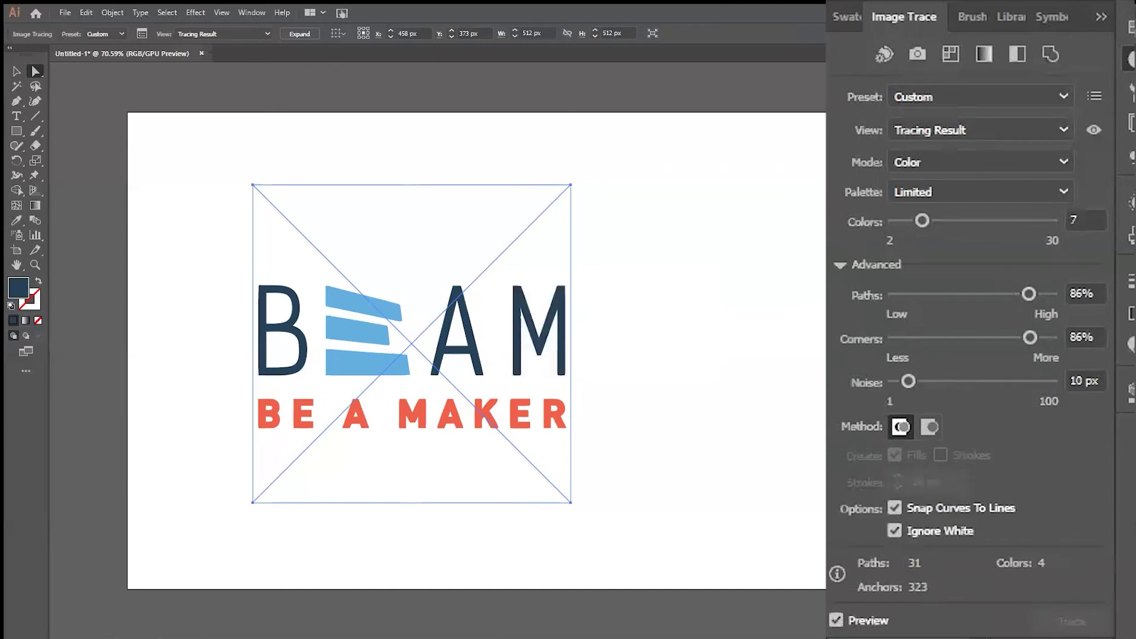
# - Expand the trace into vector shapes, then trial-enlarge the letter B and undo it
pyautogui.click(299, 34)
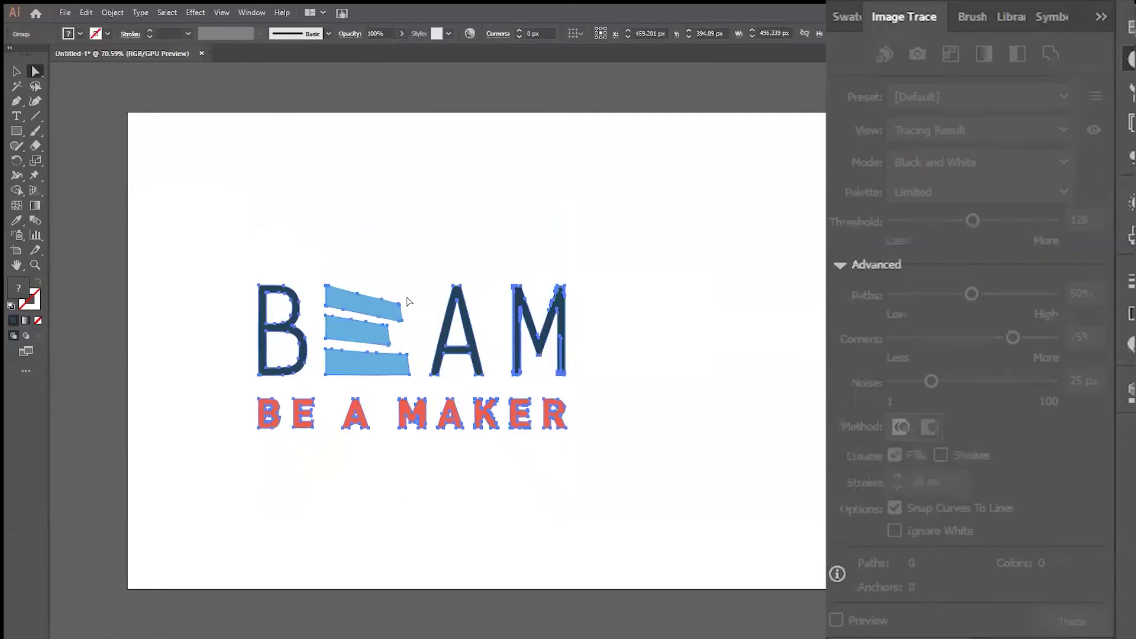
pyautogui.click(764, 303)
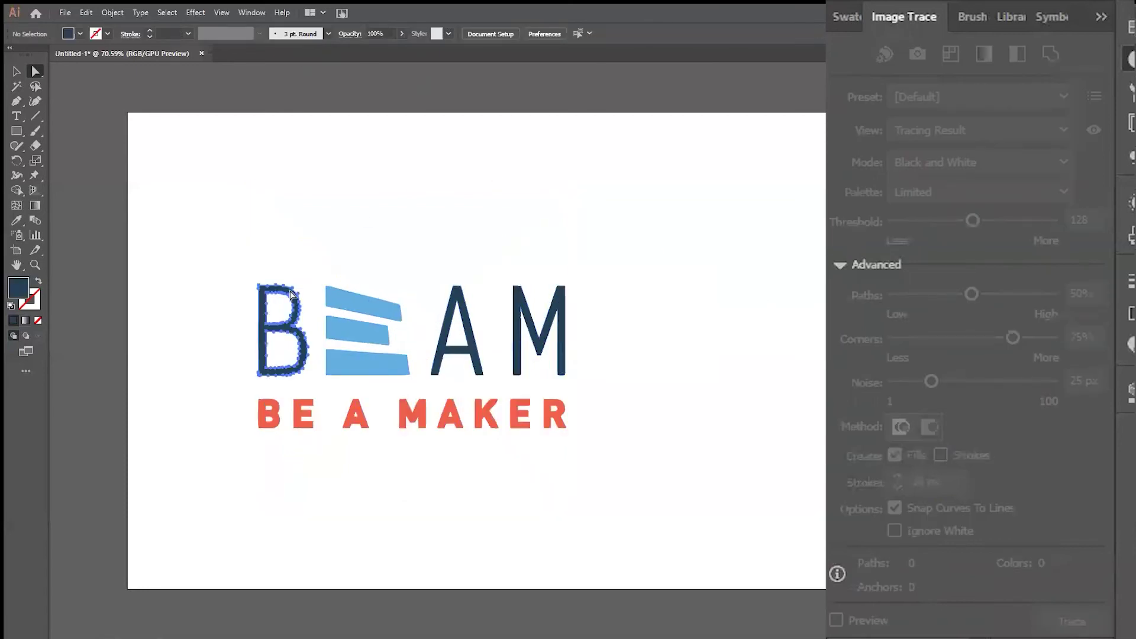
pyautogui.click(290, 294)
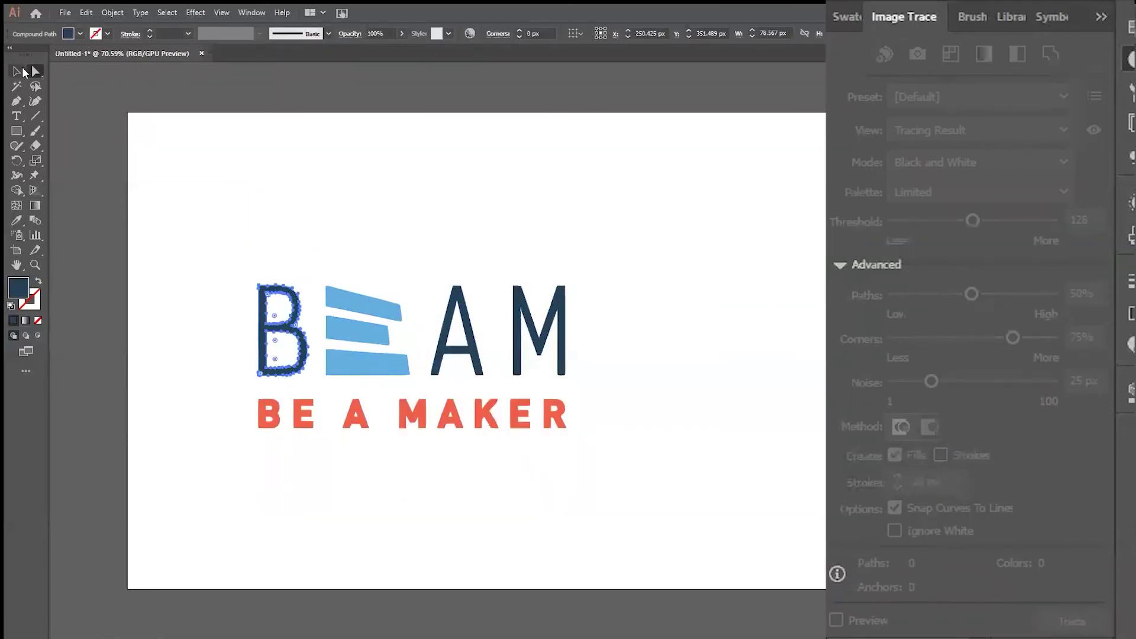
pyautogui.click(20, 71)
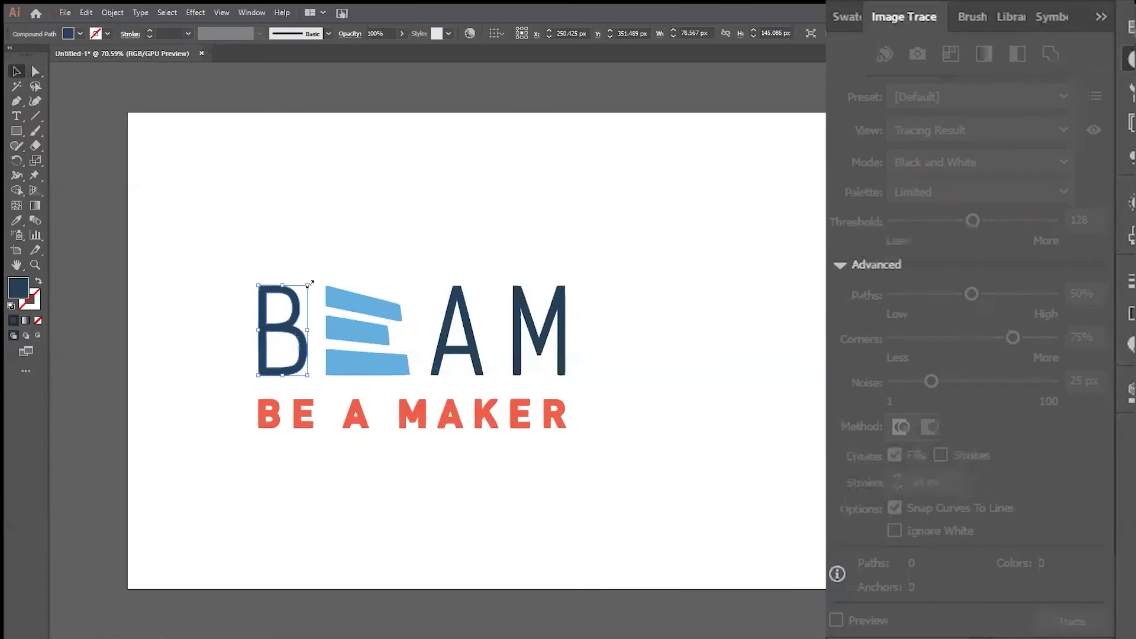
pyautogui.moveTo(309, 283); pyautogui.dragTo(475, 181)
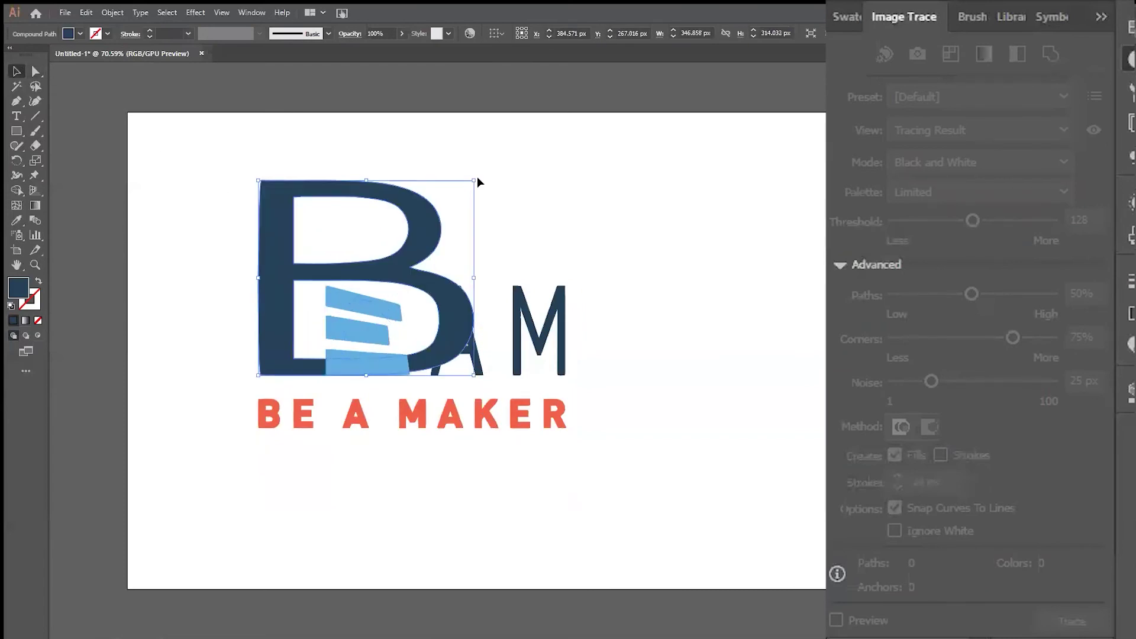
pyautogui.hotkey('ctrl', 'z')
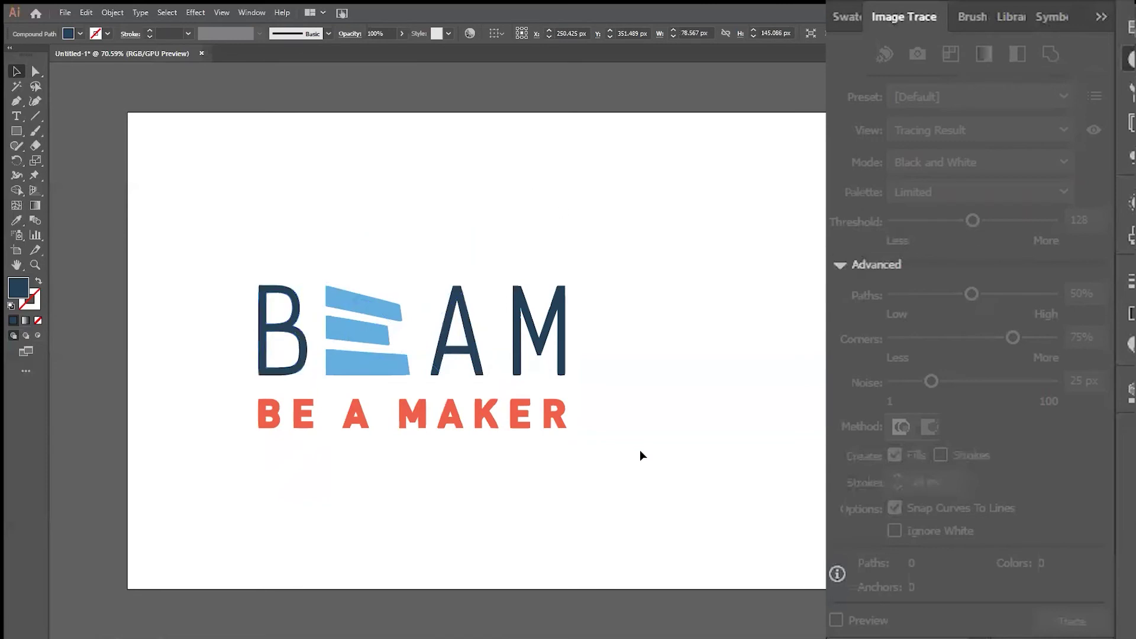
# - Select the expanded logo group and bring up its context menu
pyautogui.click(641, 455)
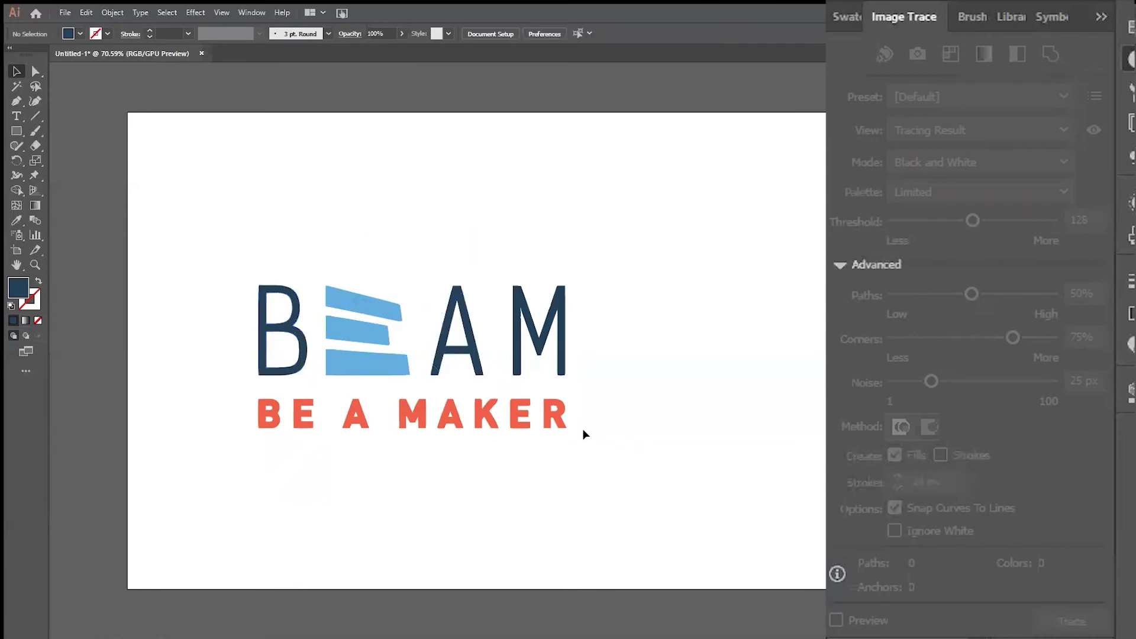
pyautogui.hotkey('ctrl', 'a')
pyautogui.click(262, 380)
pyautogui.click(268, 401)
pyautogui.rightClick(269, 407)
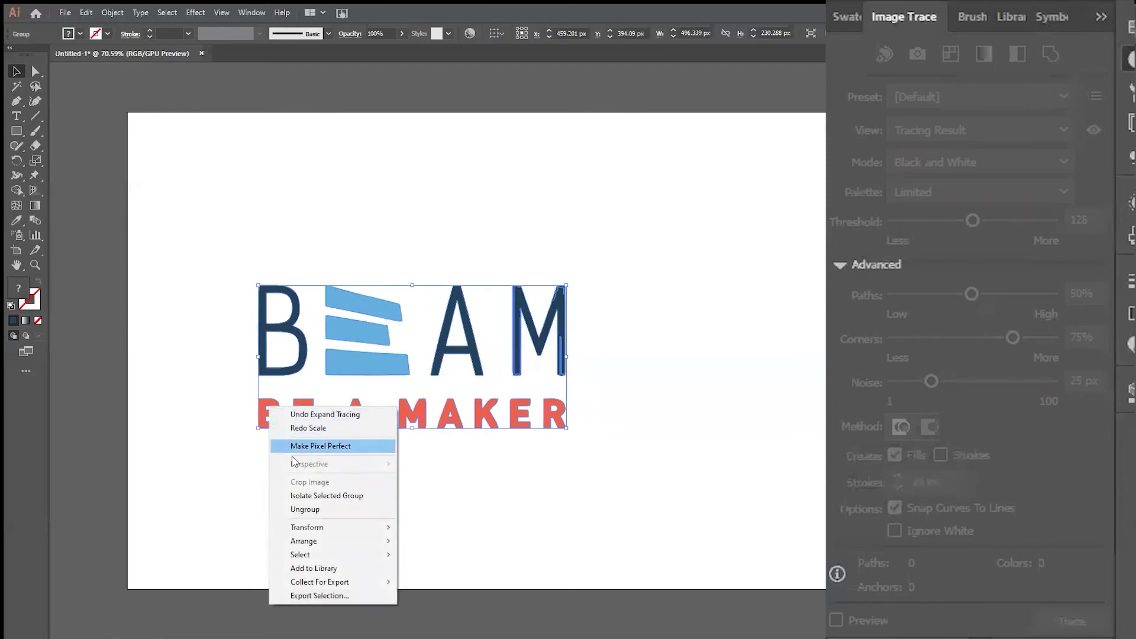
# - Ungroup the logo, fill the red B green, then undo back to red
pyautogui.click(298, 510)
pyautogui.click(304, 503)
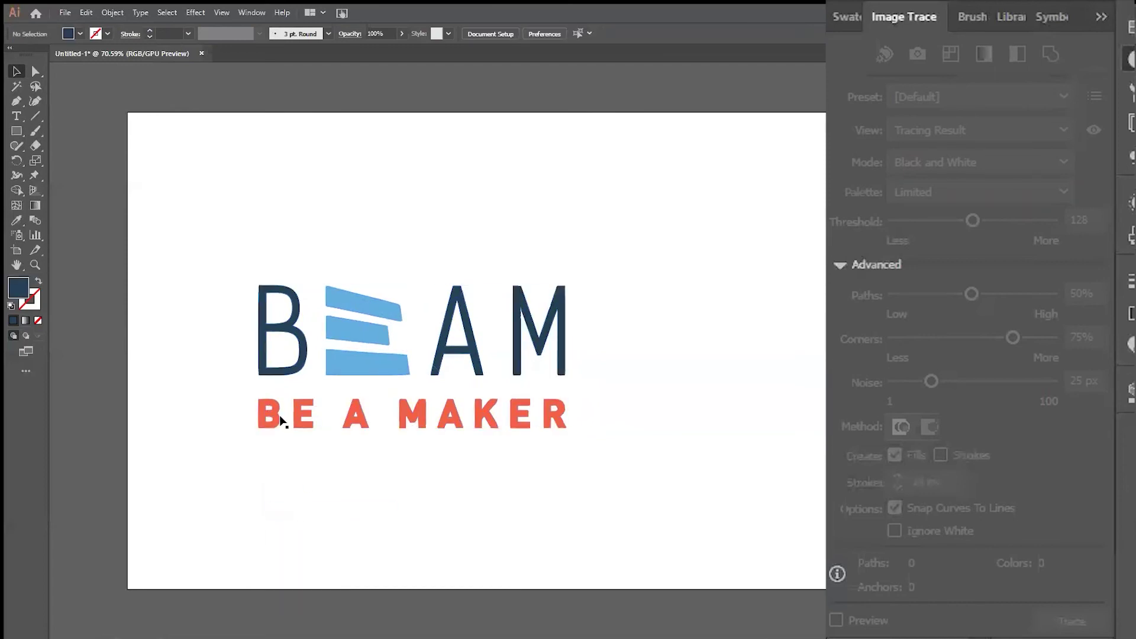
pyautogui.click(280, 419)
pyautogui.click(81, 34)
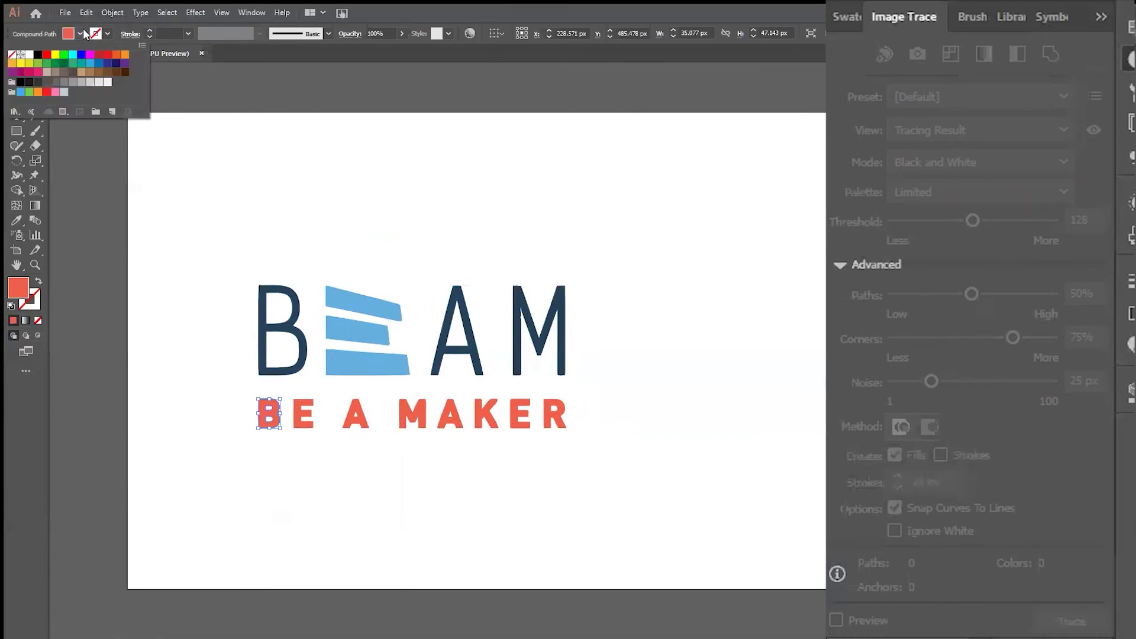
pyautogui.click(62, 55)
pyautogui.click(248, 514)
pyautogui.click(249, 517)
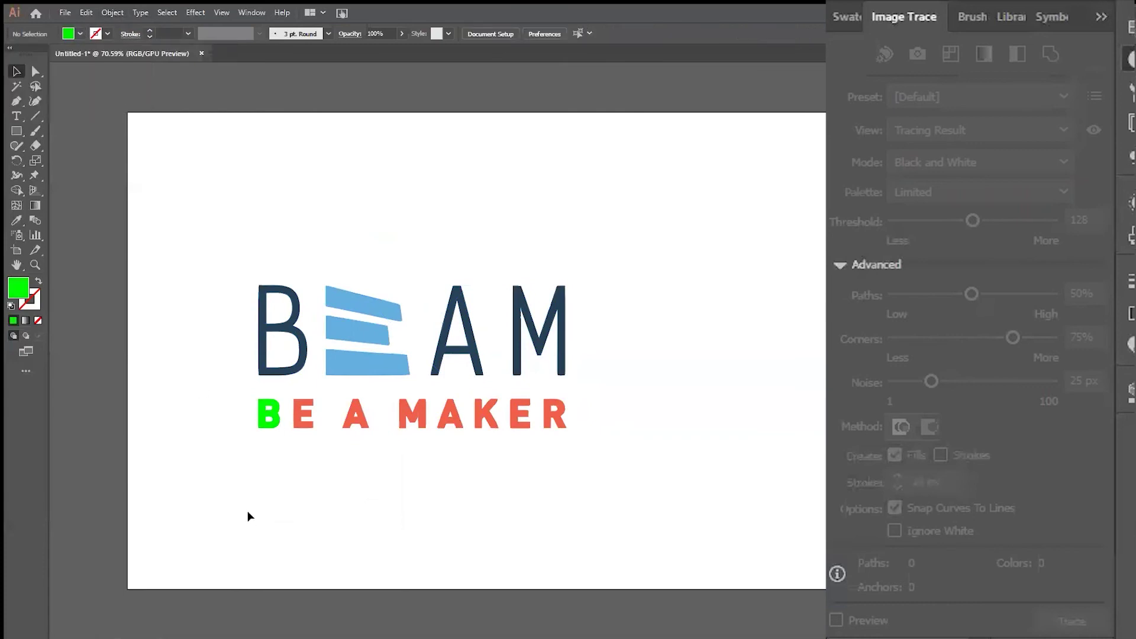
pyautogui.hotkey('ctrl', 'z')
pyautogui.hotkey('ctrl', 'z')
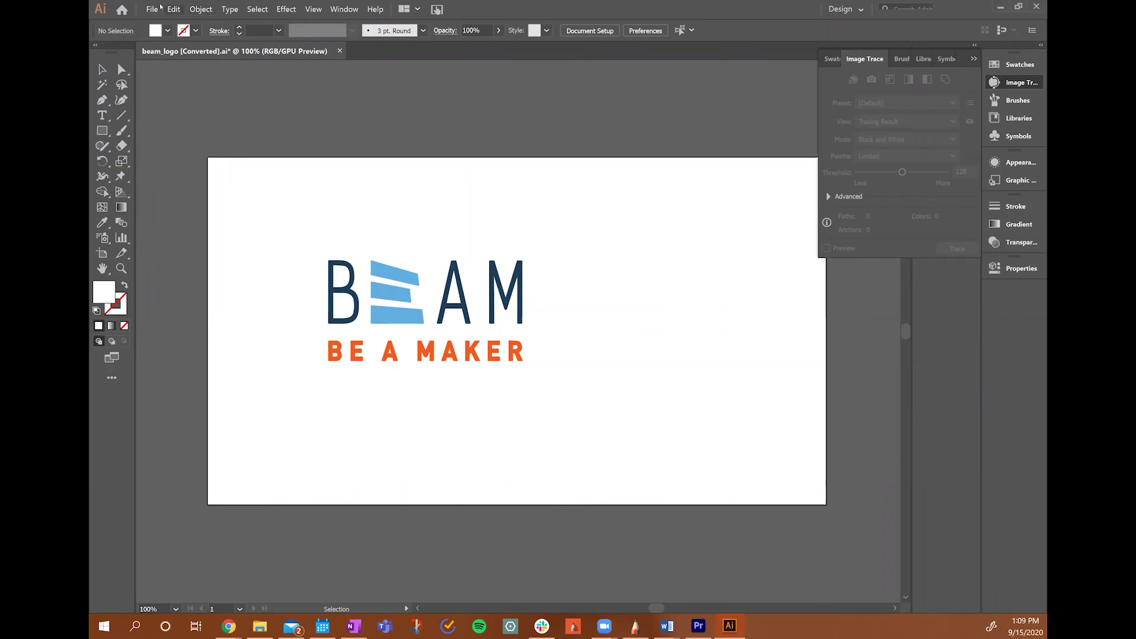
# - Save As beam_logo.ai in the Training Files folder
pyautogui.click(152, 9)
pyautogui.click(180, 110)
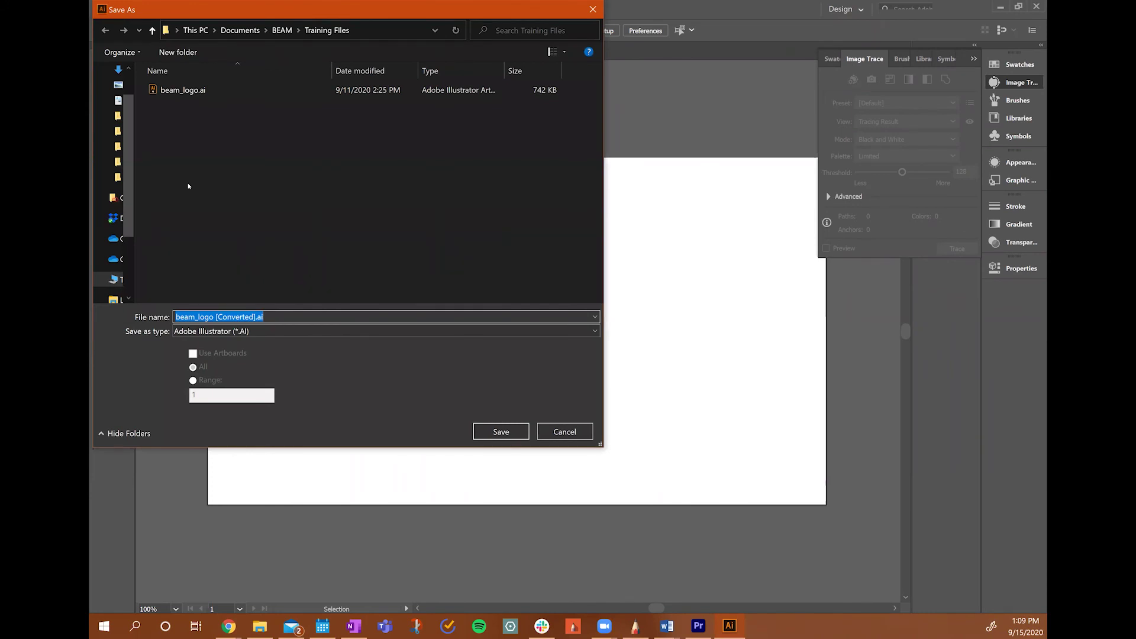
pyautogui.click(206, 90)
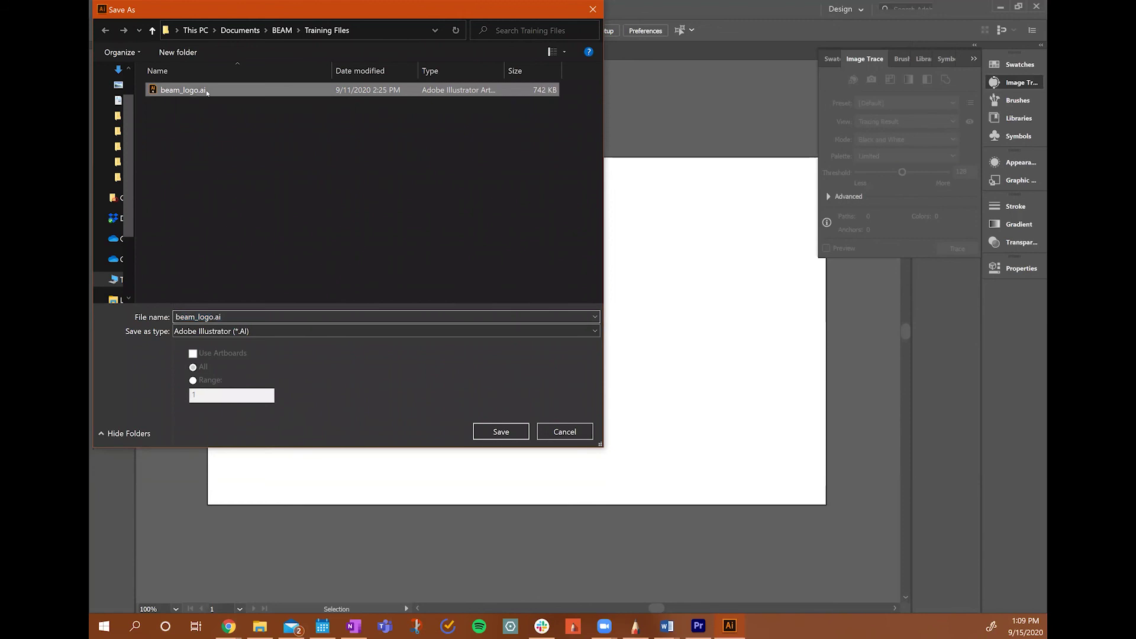
pyautogui.click(496, 430)
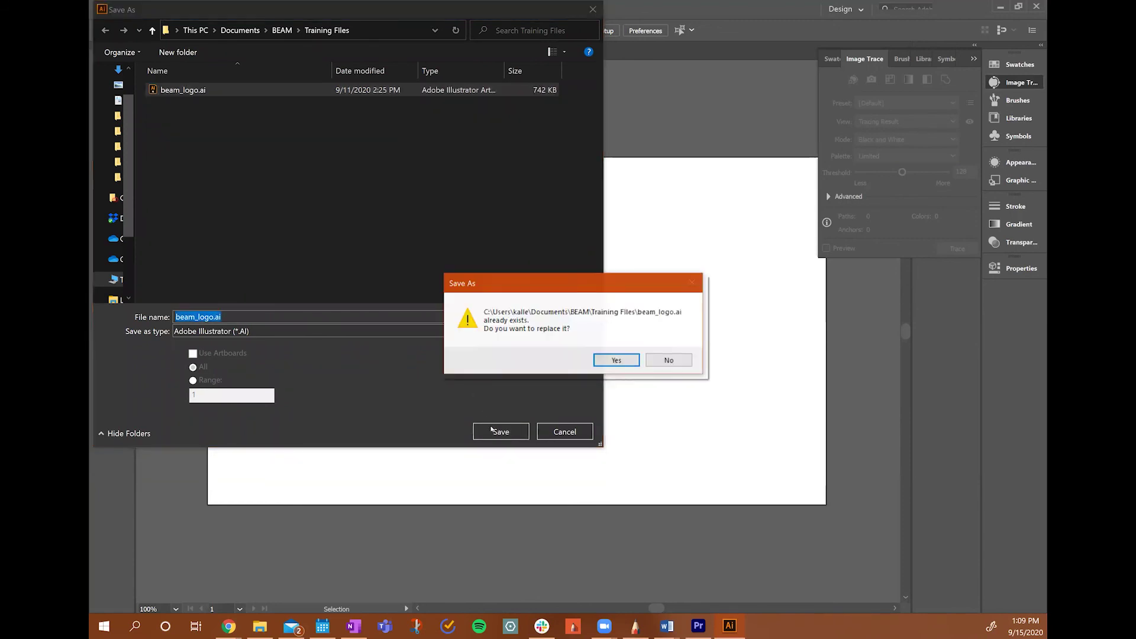
# - Replace beam_logo.ai, saving it in Illustrator 9 legacy format
pyautogui.click(617, 361)
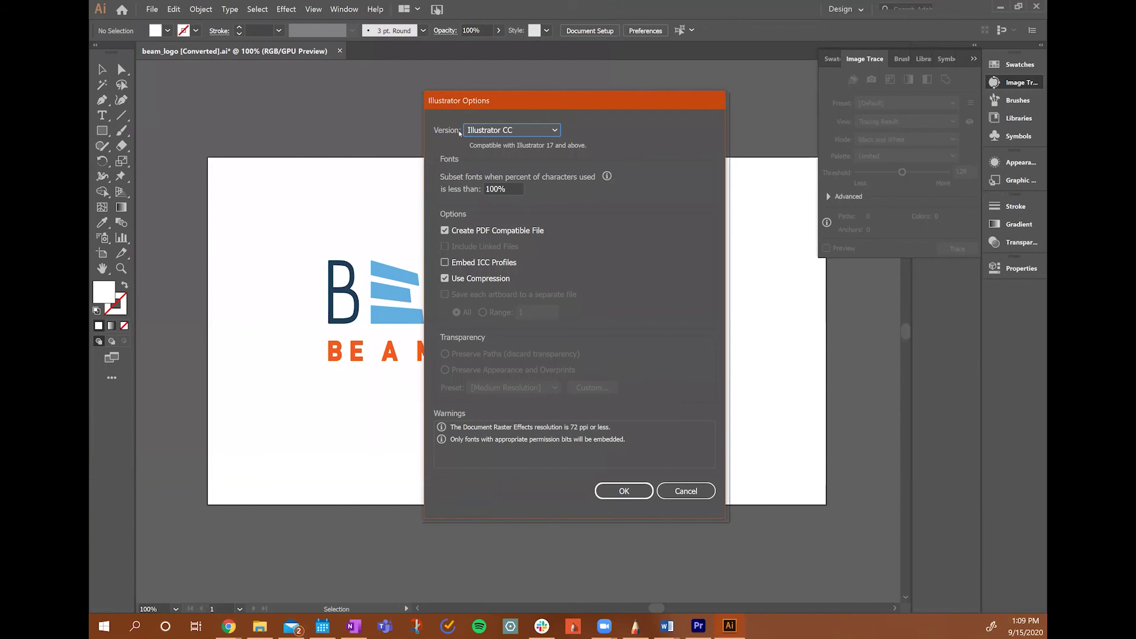
pyautogui.click(470, 130)
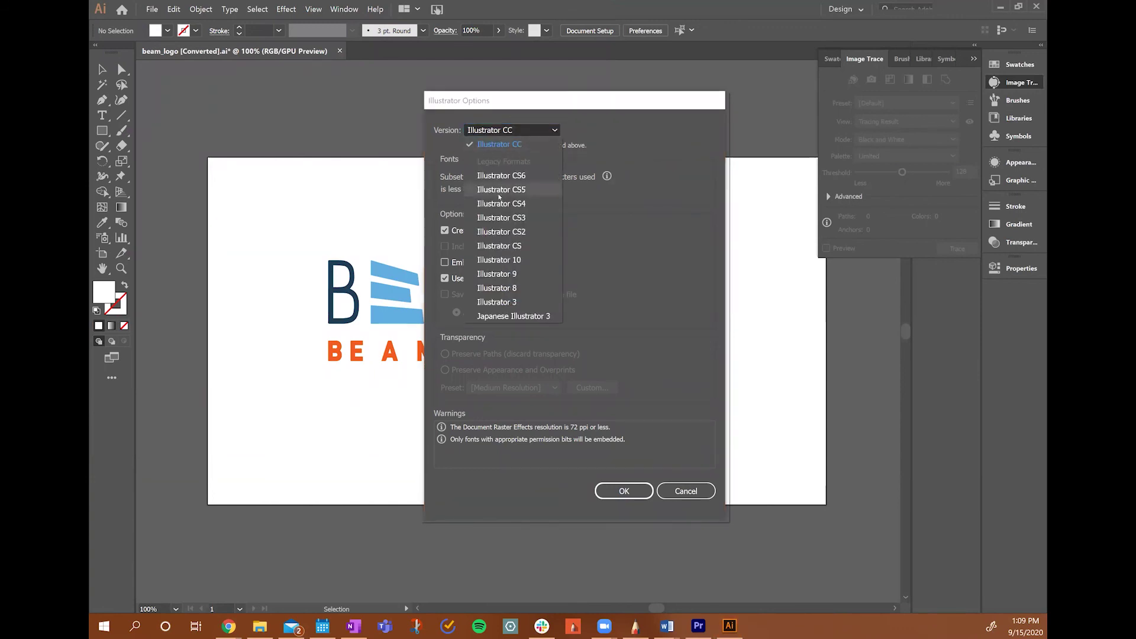
pyautogui.click(502, 275)
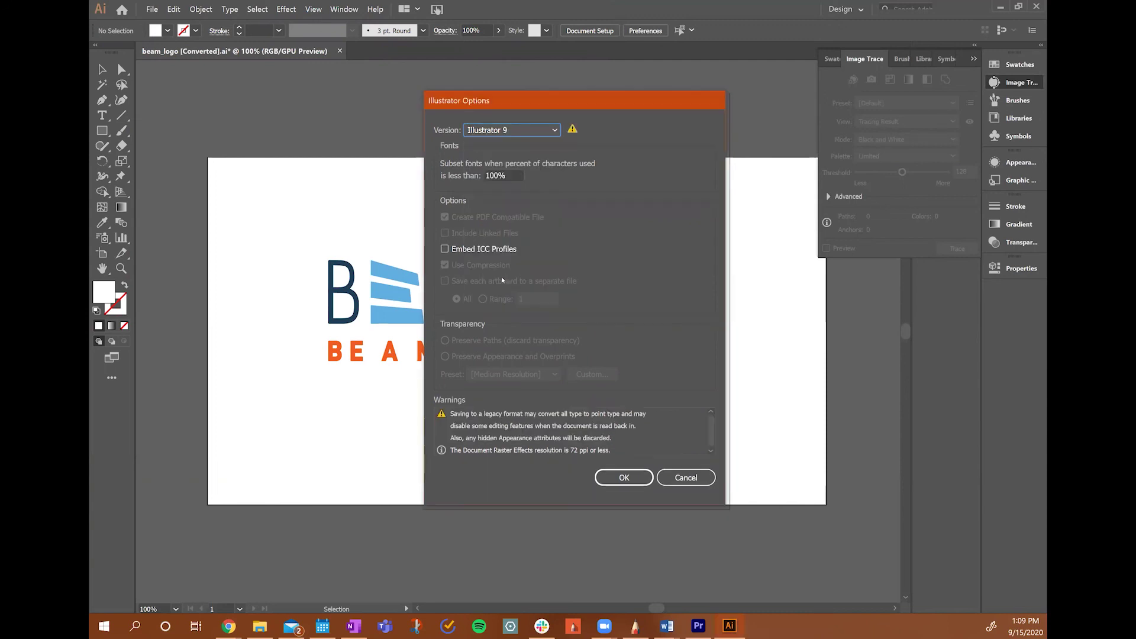
pyautogui.click(619, 477)
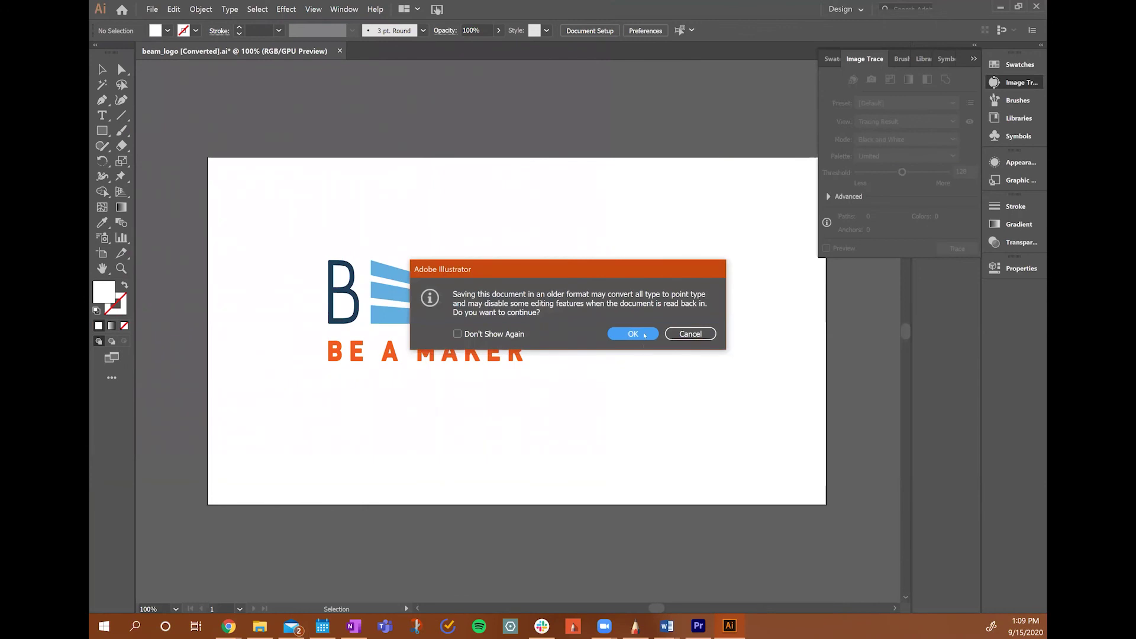
pyautogui.click(645, 335)
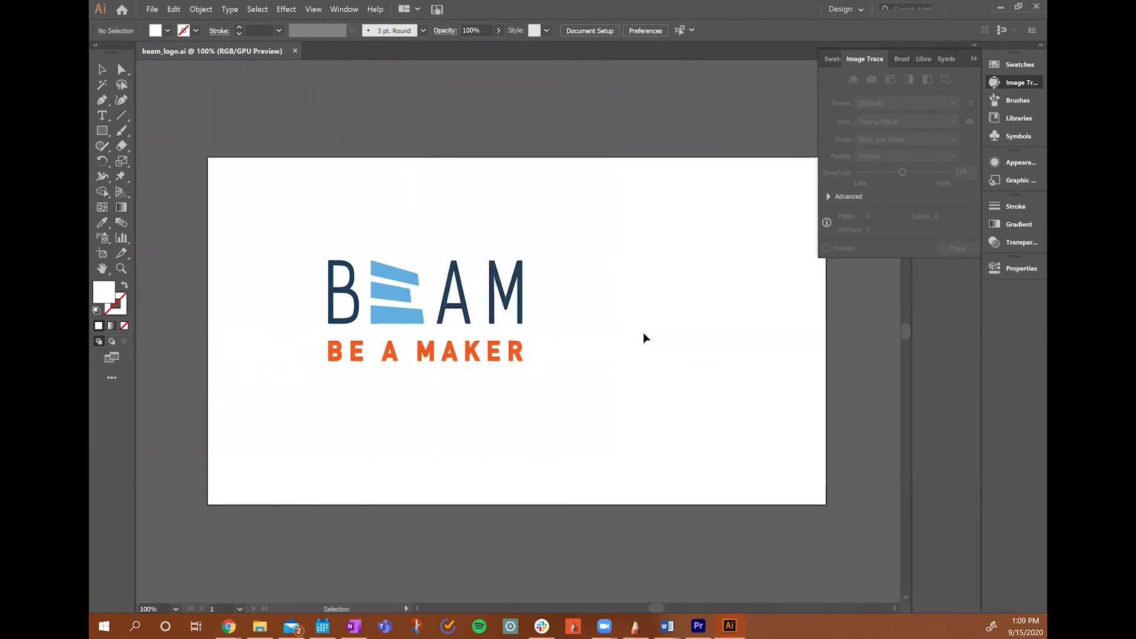